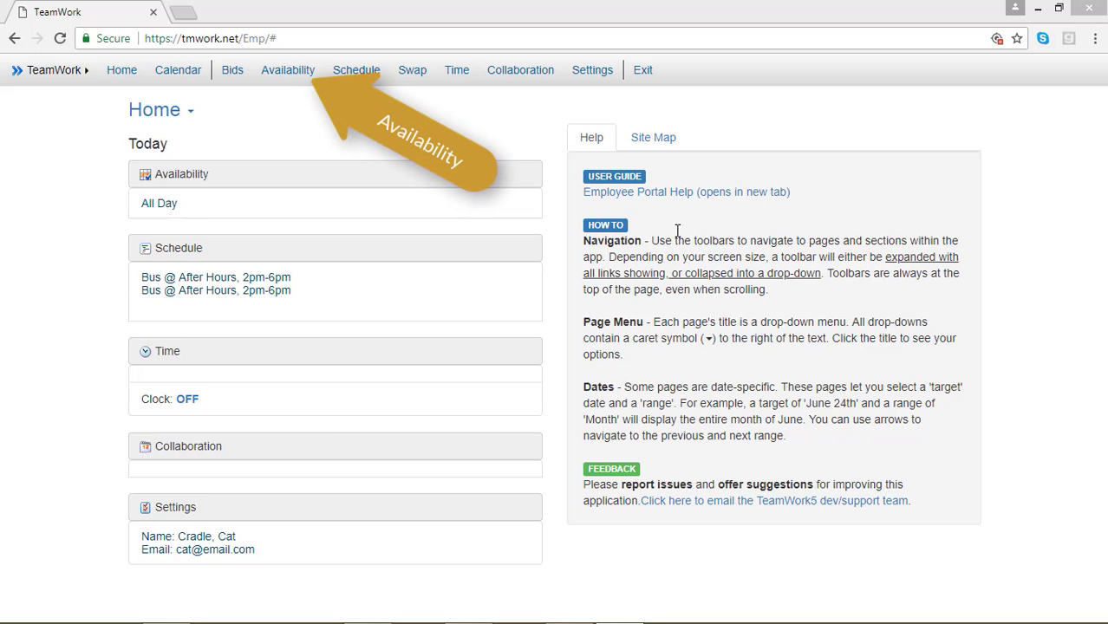
Create a new availability template with the [Global] scope.
{"action": "left_click", "coordinate": [295, 69]}
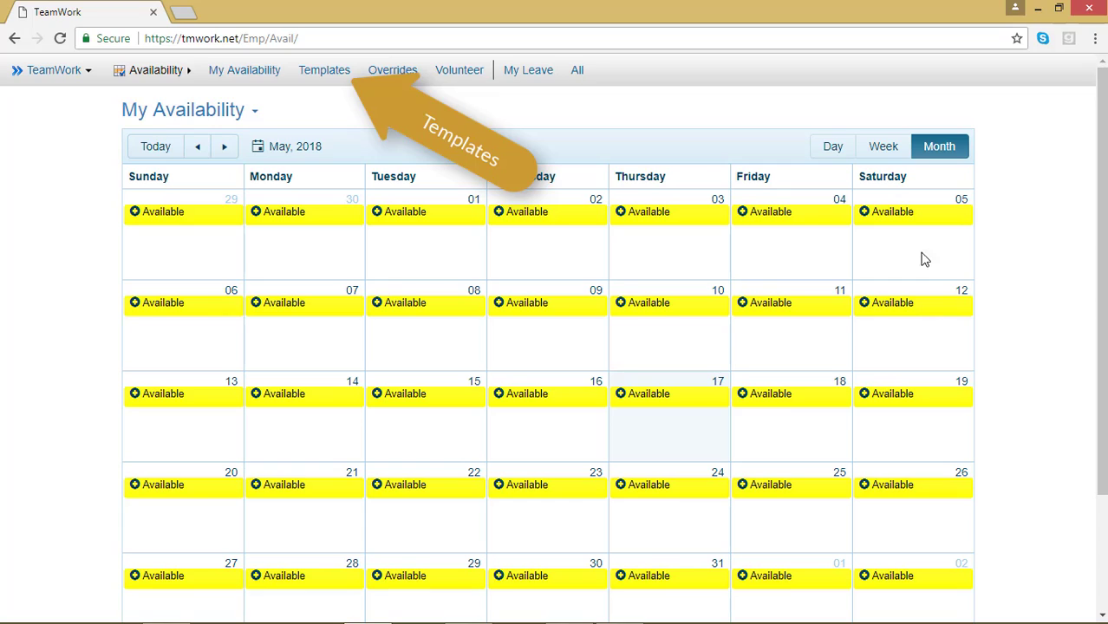
{"action": "left_click", "coordinate": [327, 75]}
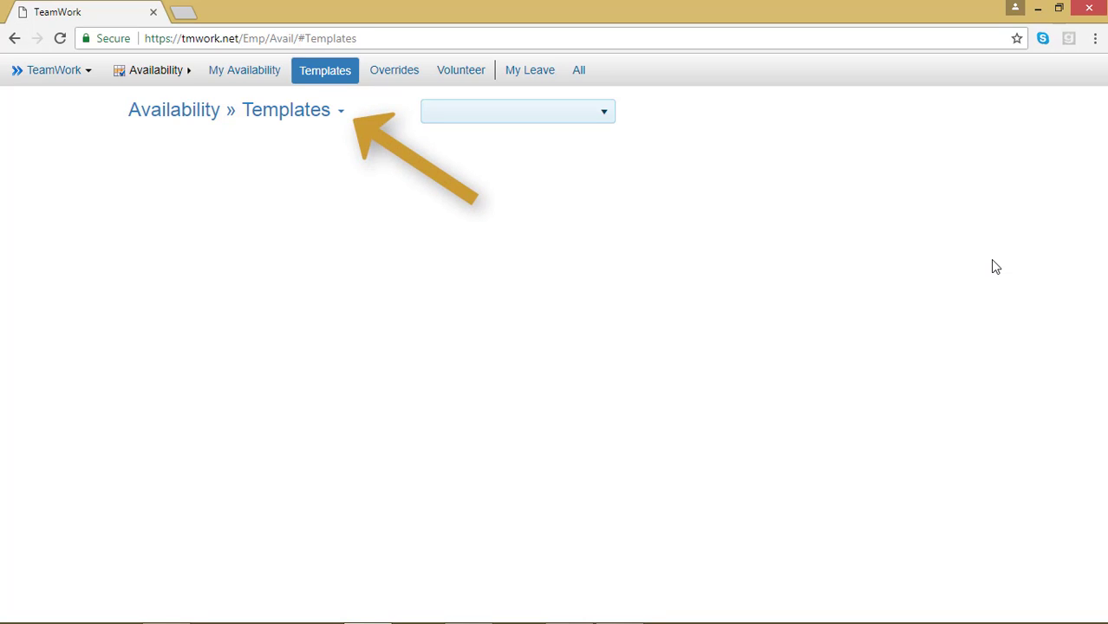
{"action": "left_click", "coordinate": [339, 112]}
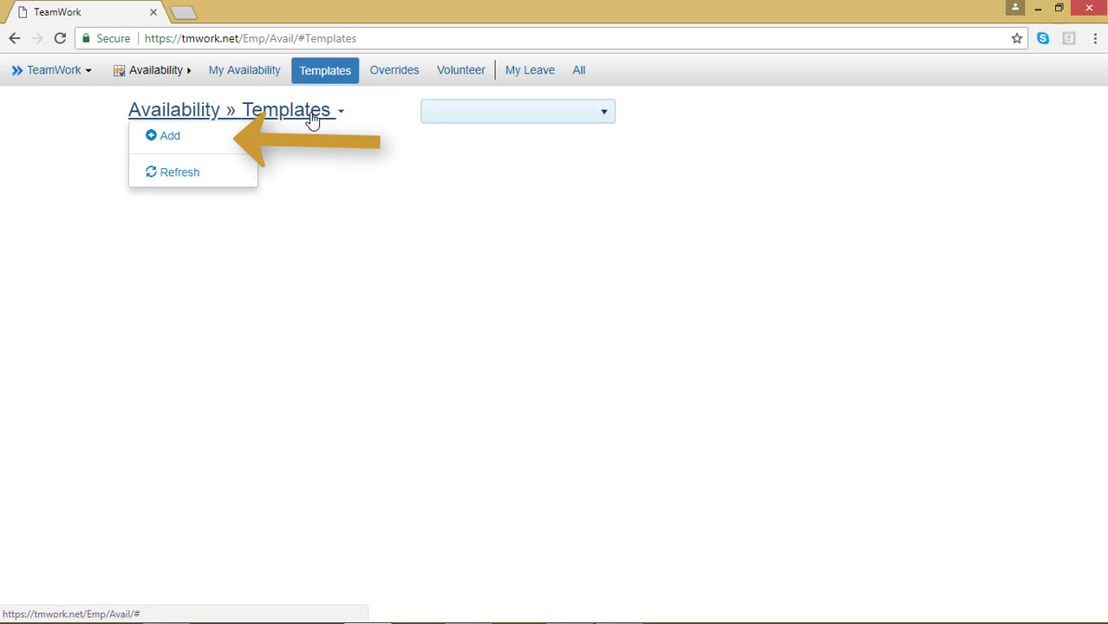
{"action": "left_click", "coordinate": [192, 142]}
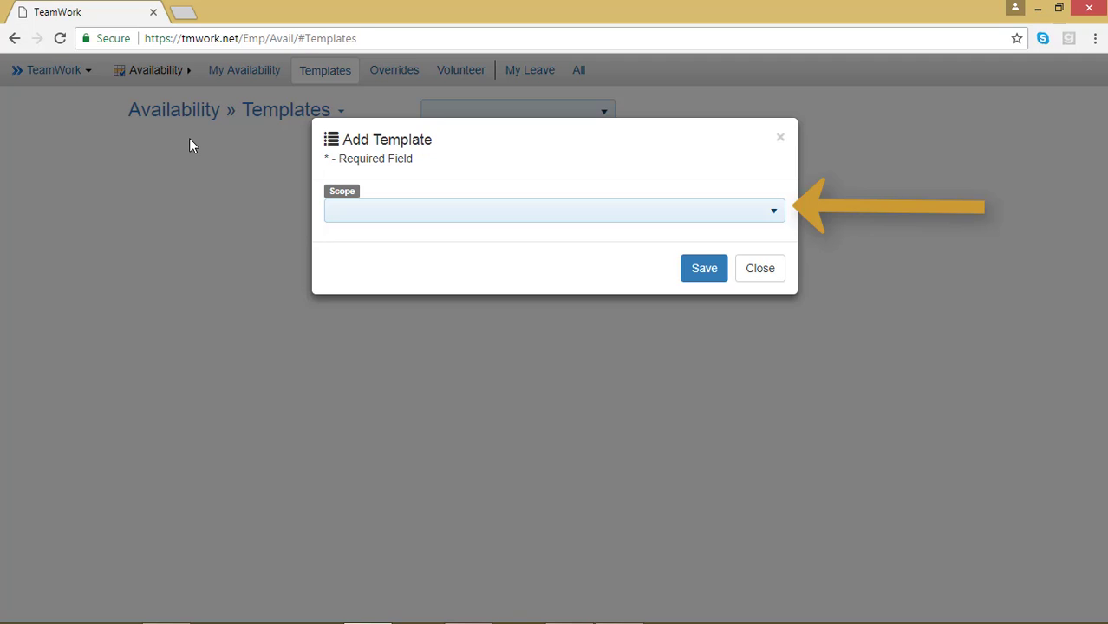
{"action": "left_click", "coordinate": [726, 215]}
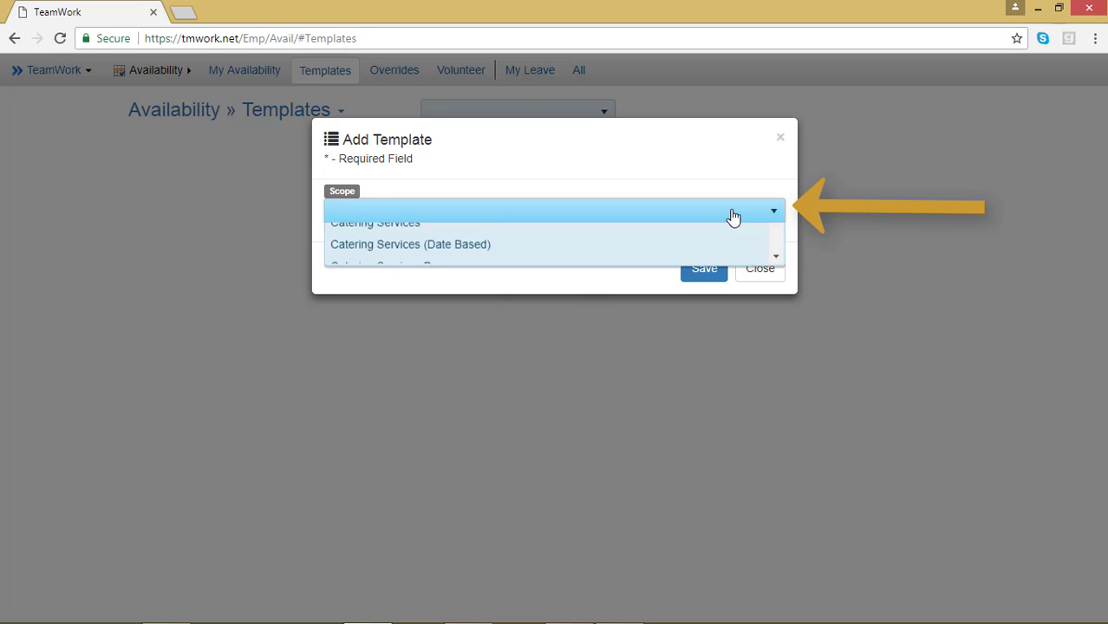
{"action": "left_click", "coordinate": [693, 237]}
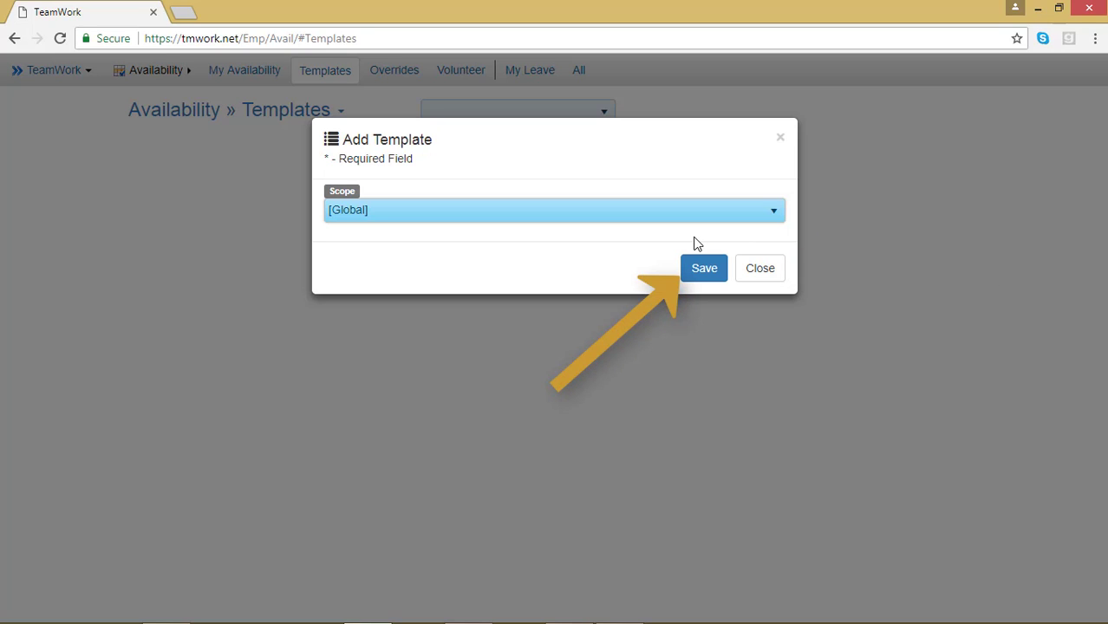
{"action": "left_click", "coordinate": [704, 268]}
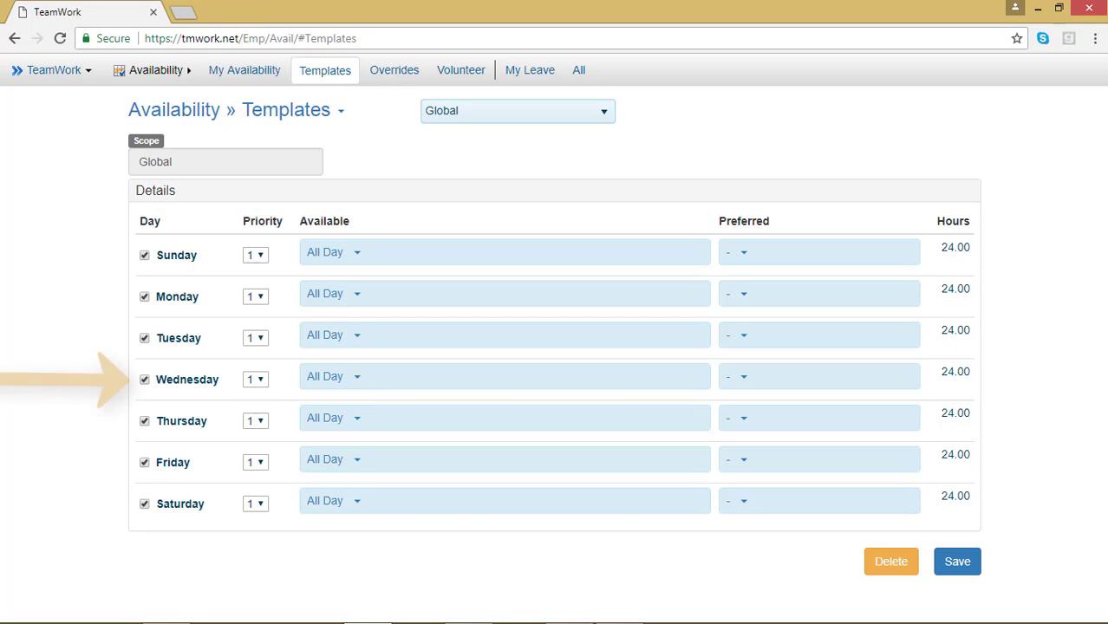
Exclude Wednesday and Saturday from the template.
{"action": "left_click", "coordinate": [144, 380]}
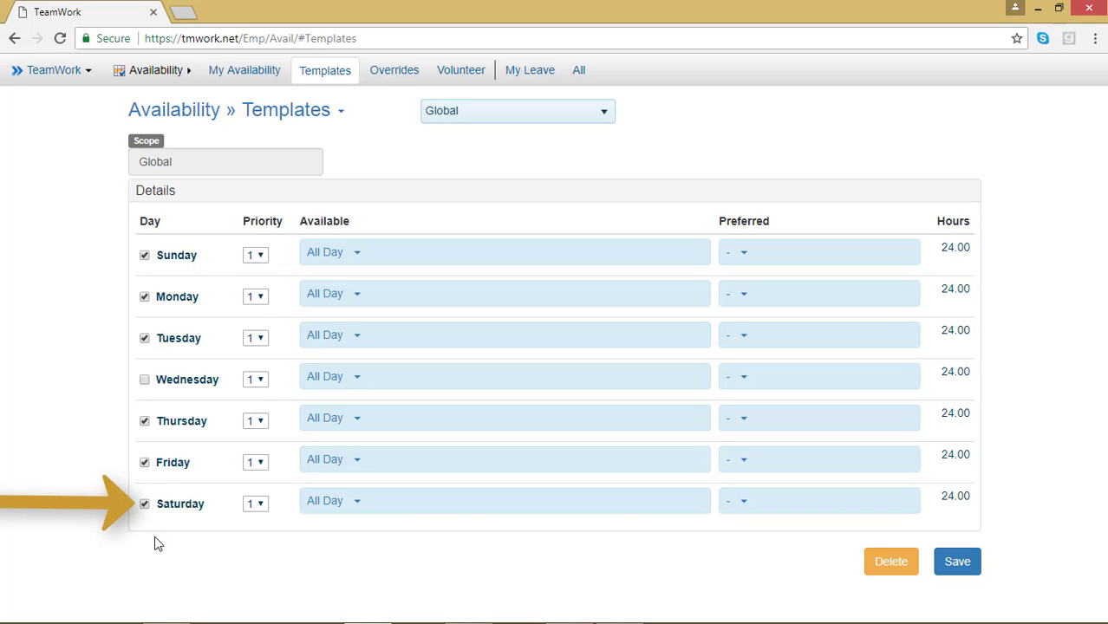
{"action": "left_click", "coordinate": [145, 505]}
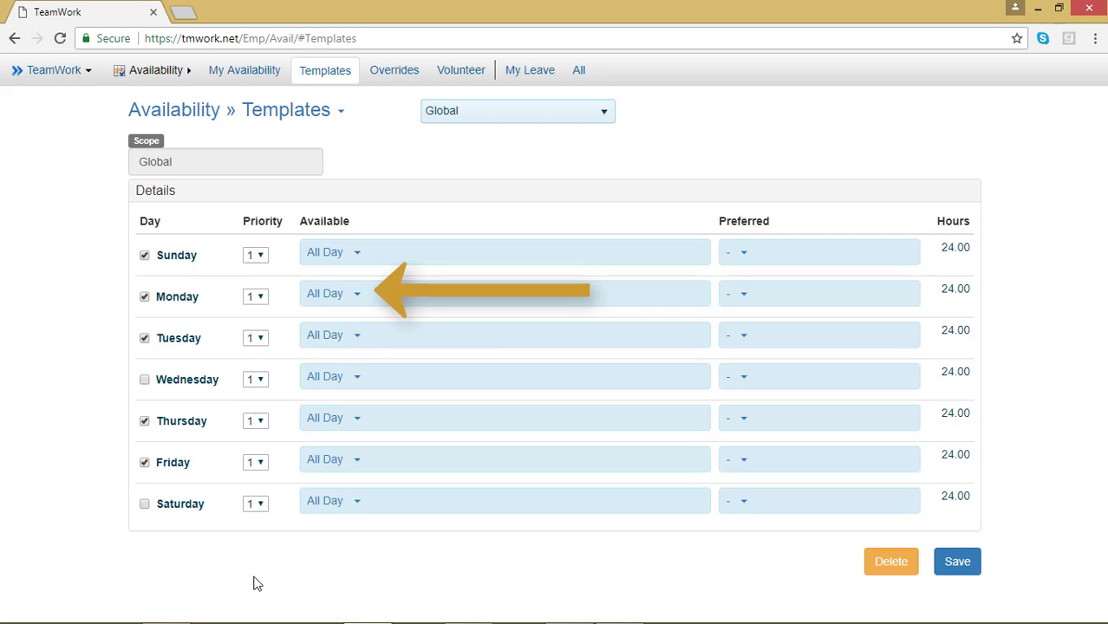
Set Monday's available time from 9:00 AM to 2:00 PM.
{"action": "left_click", "coordinate": [359, 295]}
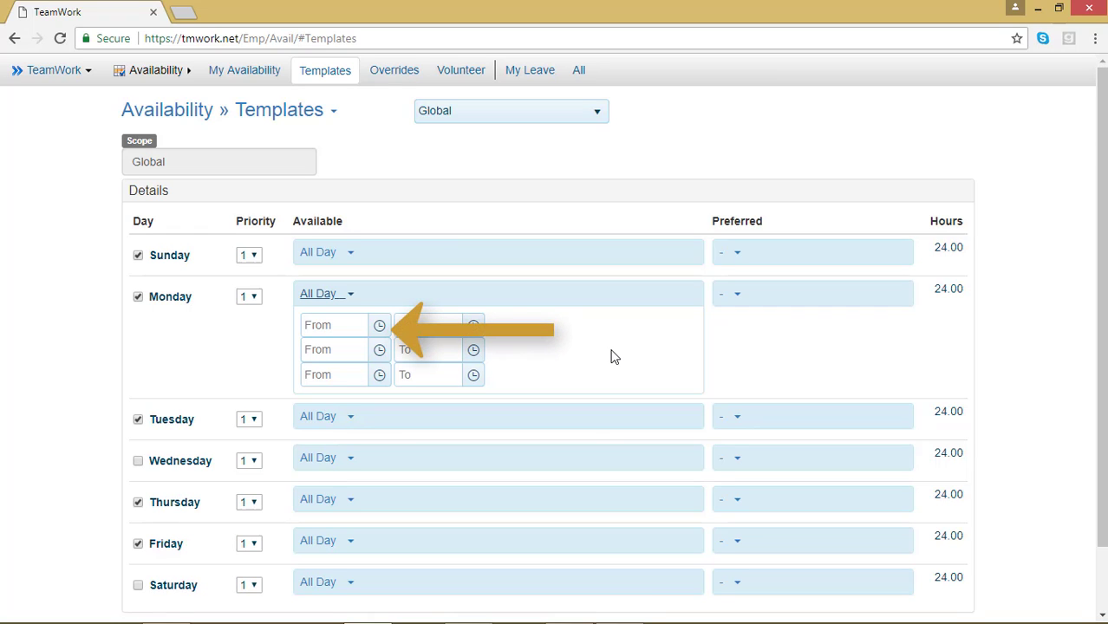
{"action": "left_click", "coordinate": [379, 325]}
{"action": "scroll", "coordinate": [372, 405], "scroll_direction": "down", "scroll_amount": 2}
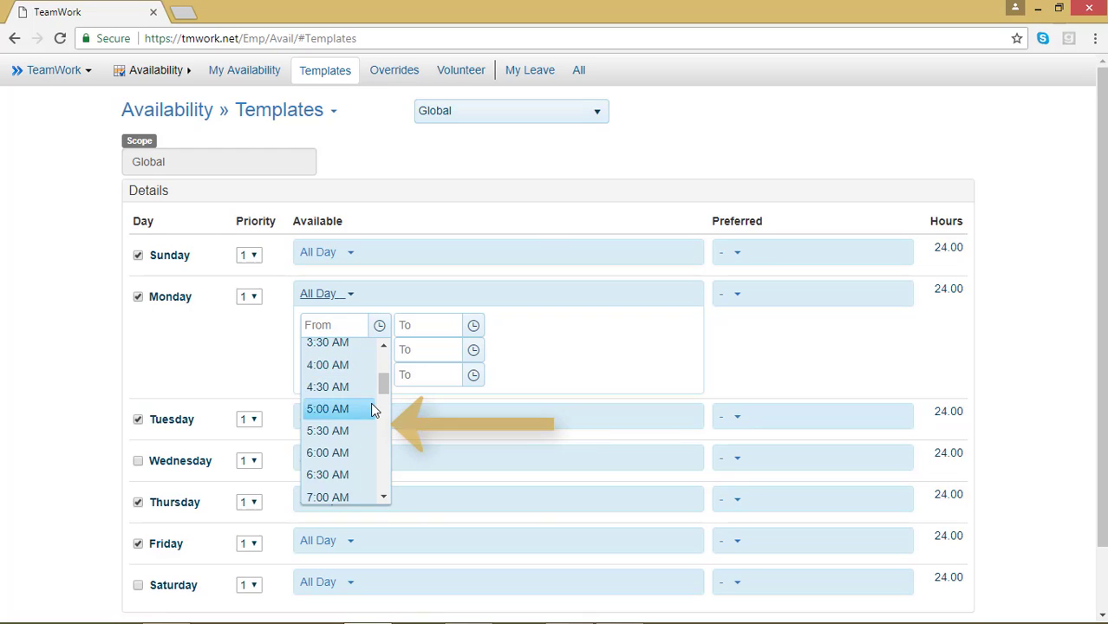
{"action": "scroll", "coordinate": [372, 405], "scroll_direction": "down", "scroll_amount": 3}
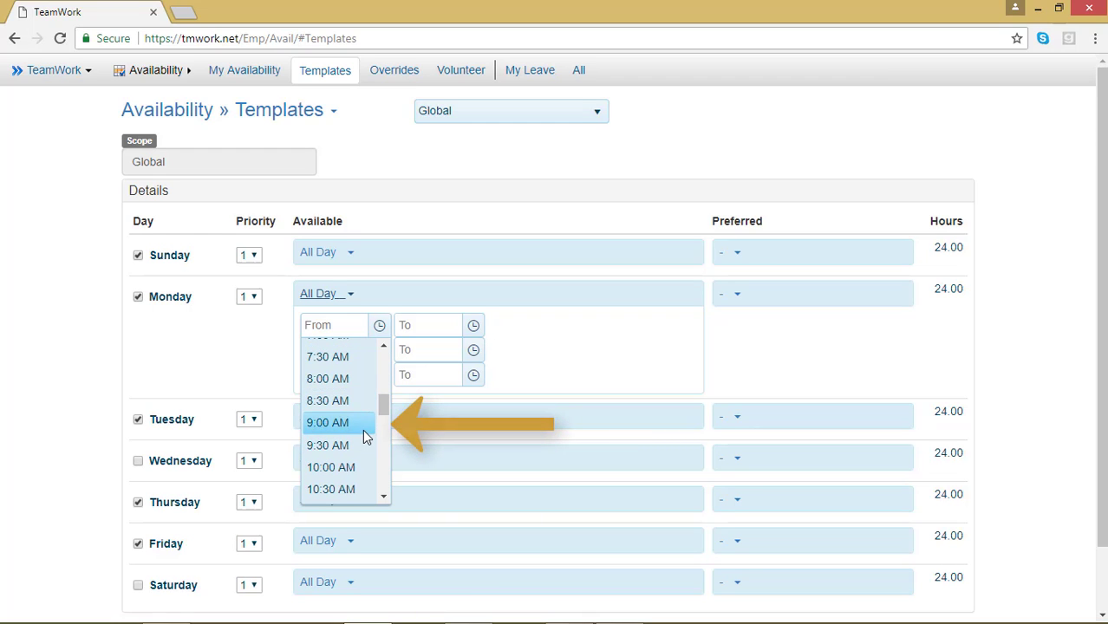
{"action": "left_click", "coordinate": [363, 432]}
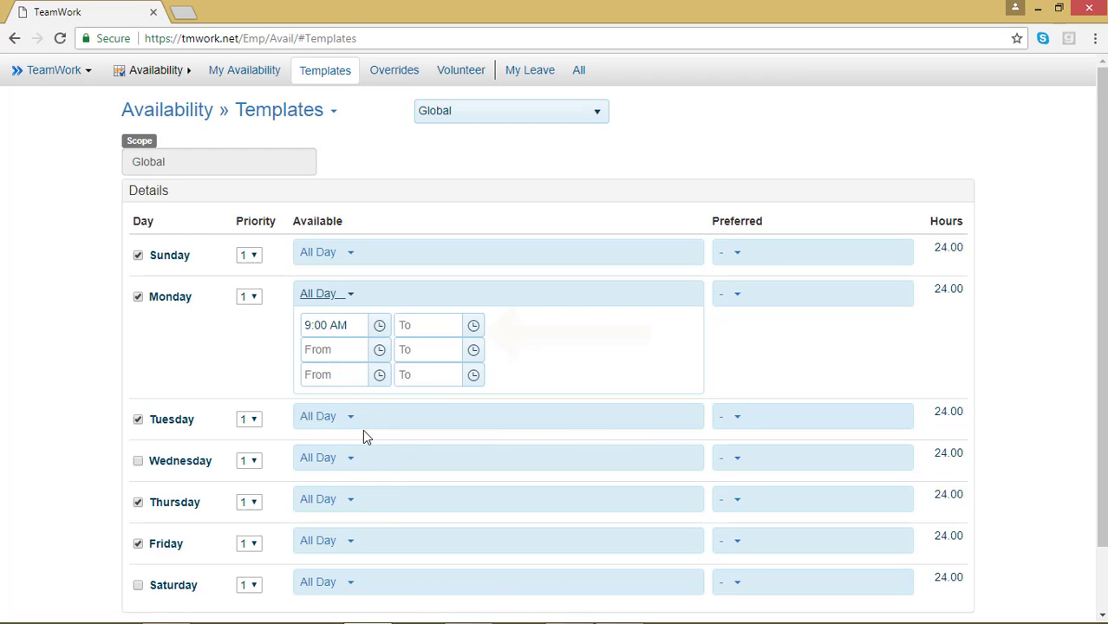
{"action": "left_click", "coordinate": [474, 323]}
{"action": "scroll", "coordinate": [465, 465], "scroll_direction": "down", "scroll_amount": 5}
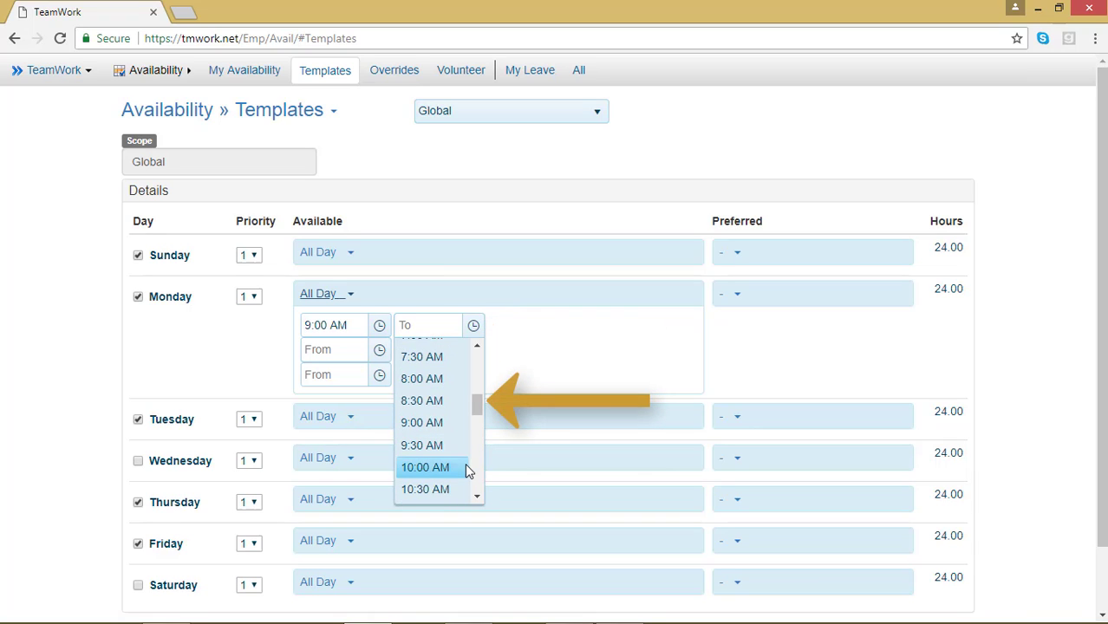
{"action": "scroll", "coordinate": [466, 463], "scroll_direction": "down", "scroll_amount": 4}
{"action": "left_click", "coordinate": [440, 402]}
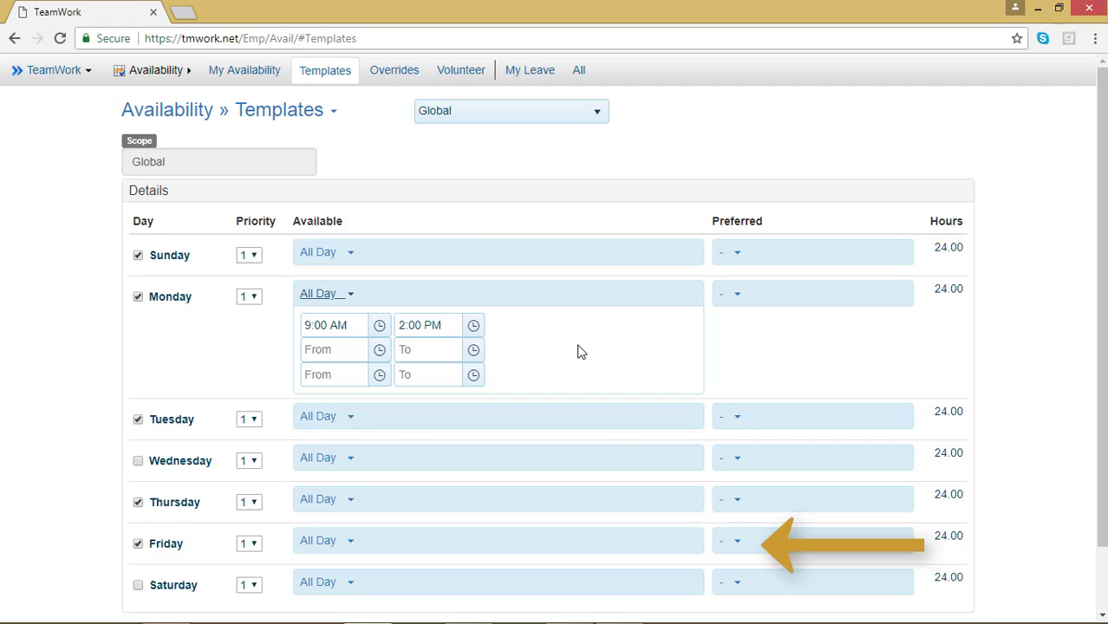
Set Friday's preferred time from 5:00 PM to 10:30 PM.
{"action": "left_click", "coordinate": [743, 544]}
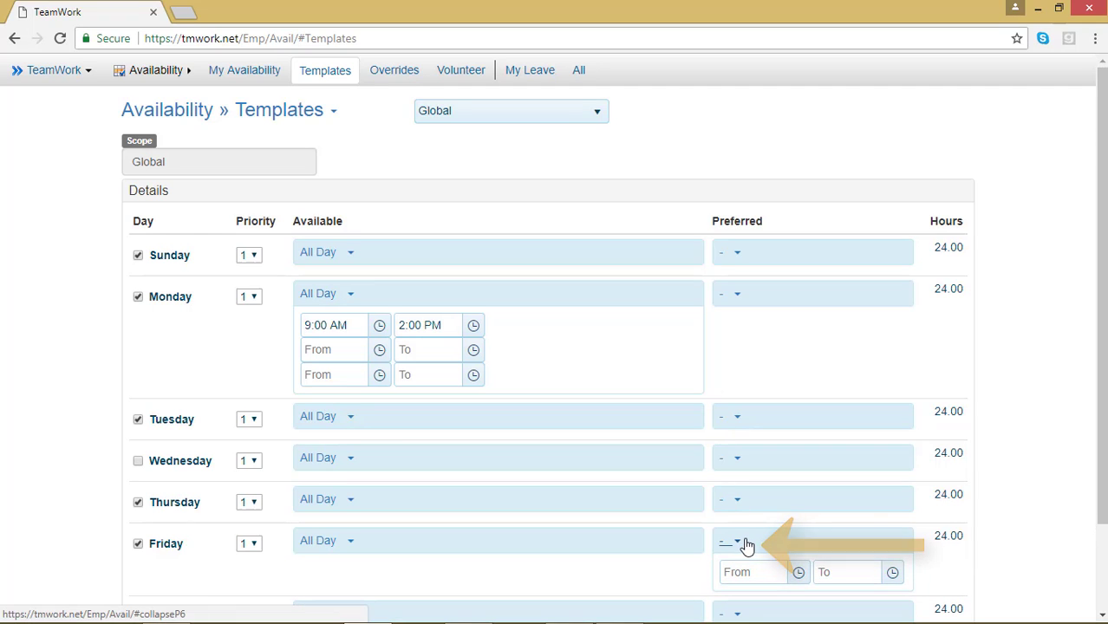
{"action": "left_click", "coordinate": [795, 575]}
{"action": "scroll", "coordinate": [765, 488], "scroll_direction": "down", "scroll_amount": 8}
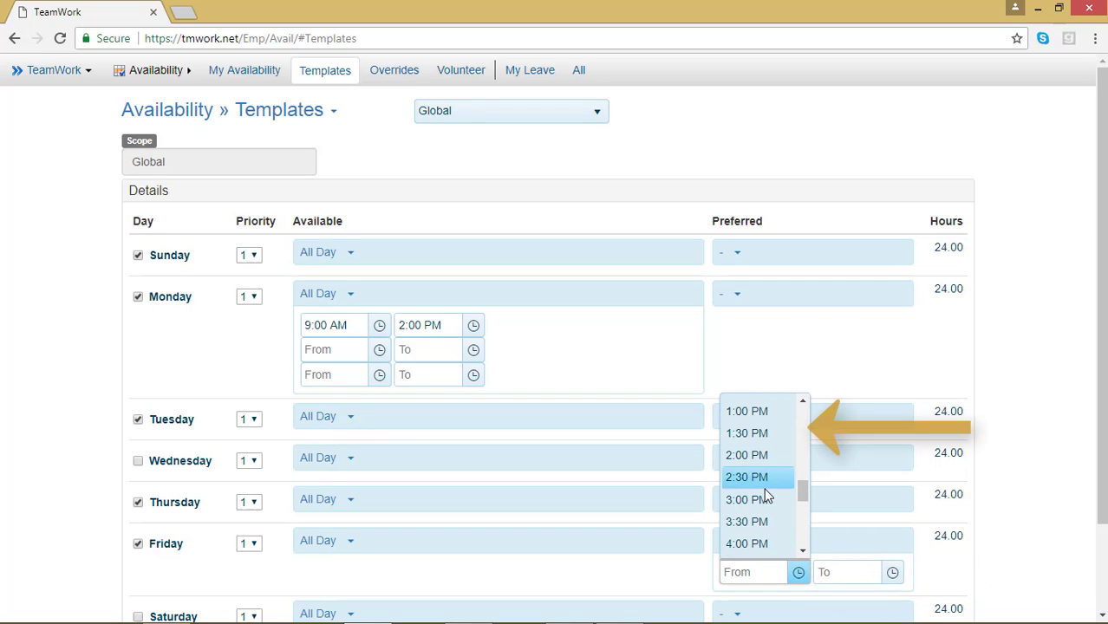
{"action": "left_click", "coordinate": [746, 425]}
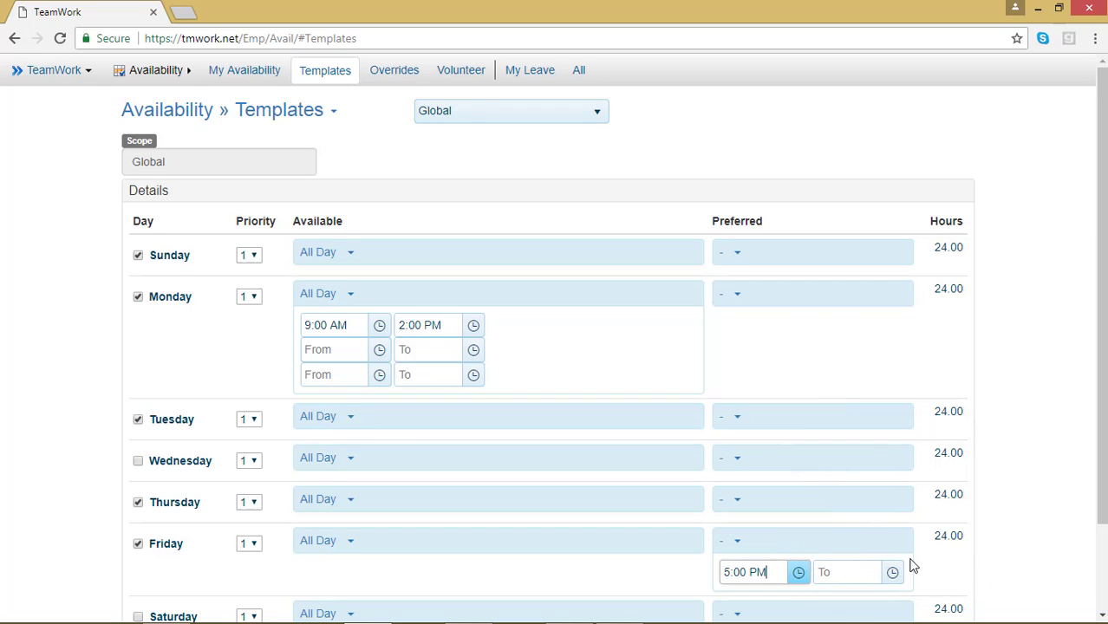
{"action": "left_click", "coordinate": [894, 574]}
{"action": "scroll", "coordinate": [885, 494], "scroll_direction": "down", "scroll_amount": 5}
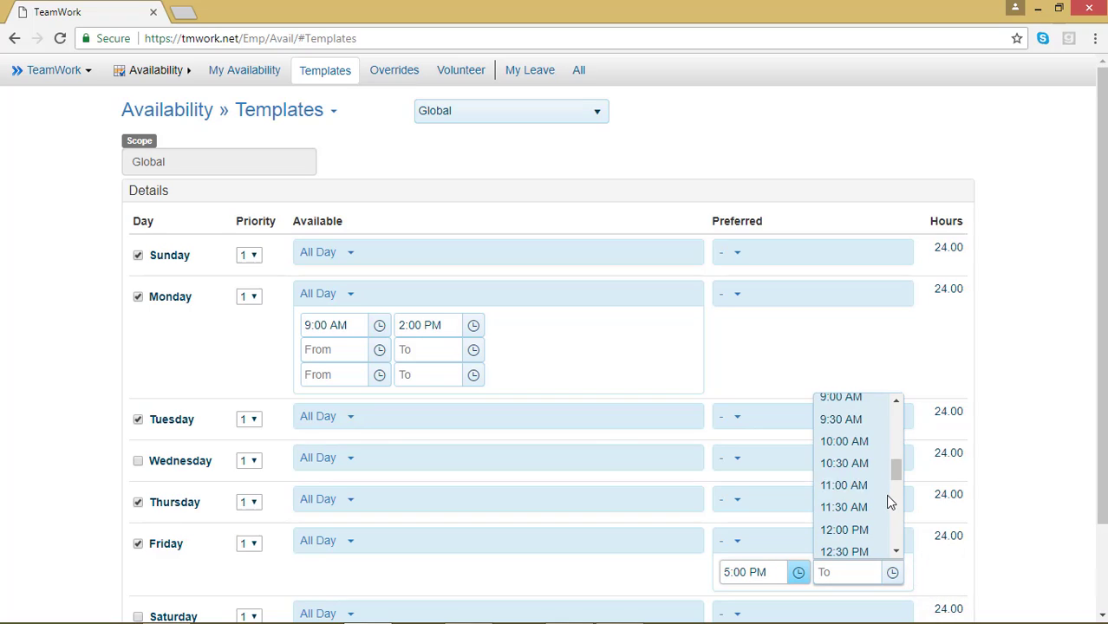
{"action": "scroll", "coordinate": [870, 492], "scroll_direction": "down", "scroll_amount": 6}
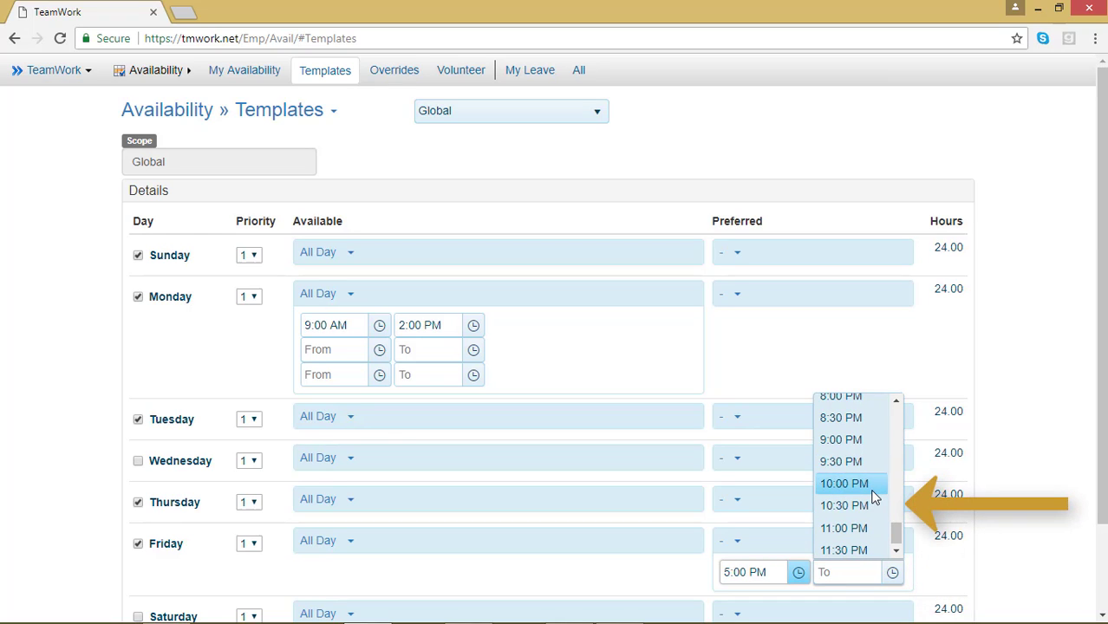
{"action": "left_click", "coordinate": [866, 510]}
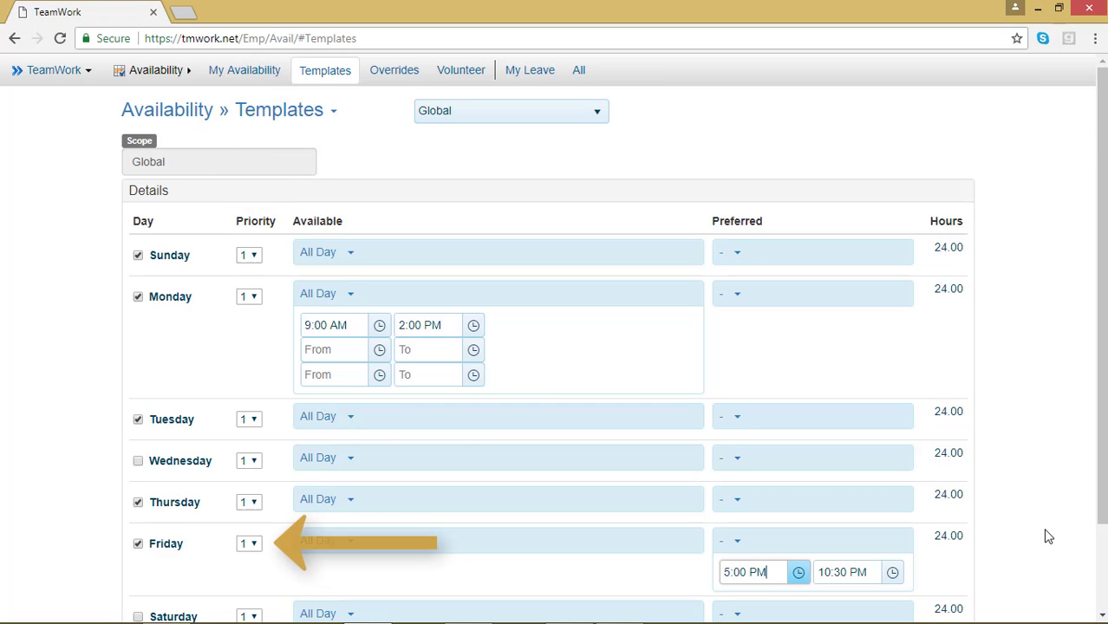
Set Friday's priority to 9 and Thursday's and Tuesday's priorities to 6.
{"action": "left_click", "coordinate": [258, 545]}
{"action": "left_click", "coordinate": [253, 524]}
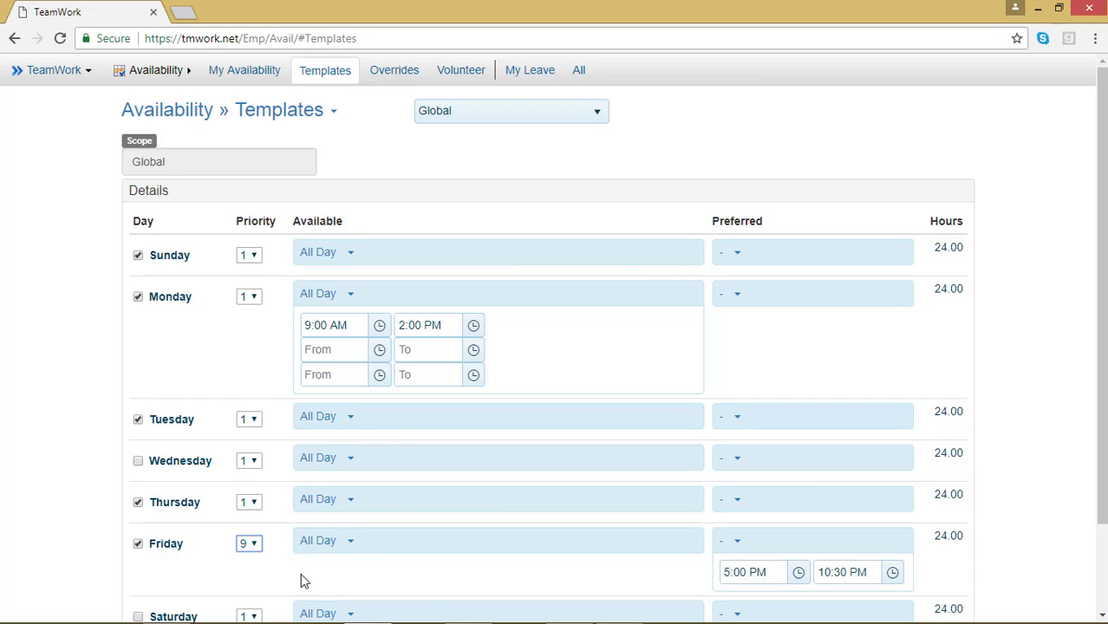
{"action": "left_click", "coordinate": [252, 505]}
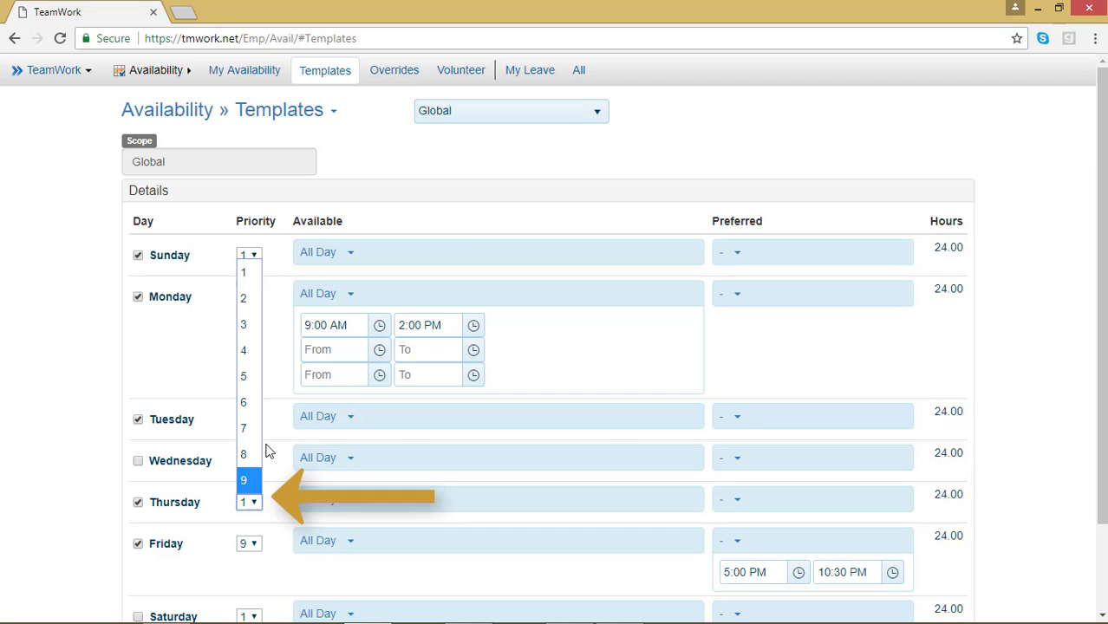
{"action": "left_click", "coordinate": [245, 402]}
{"action": "left_click", "coordinate": [250, 420]}
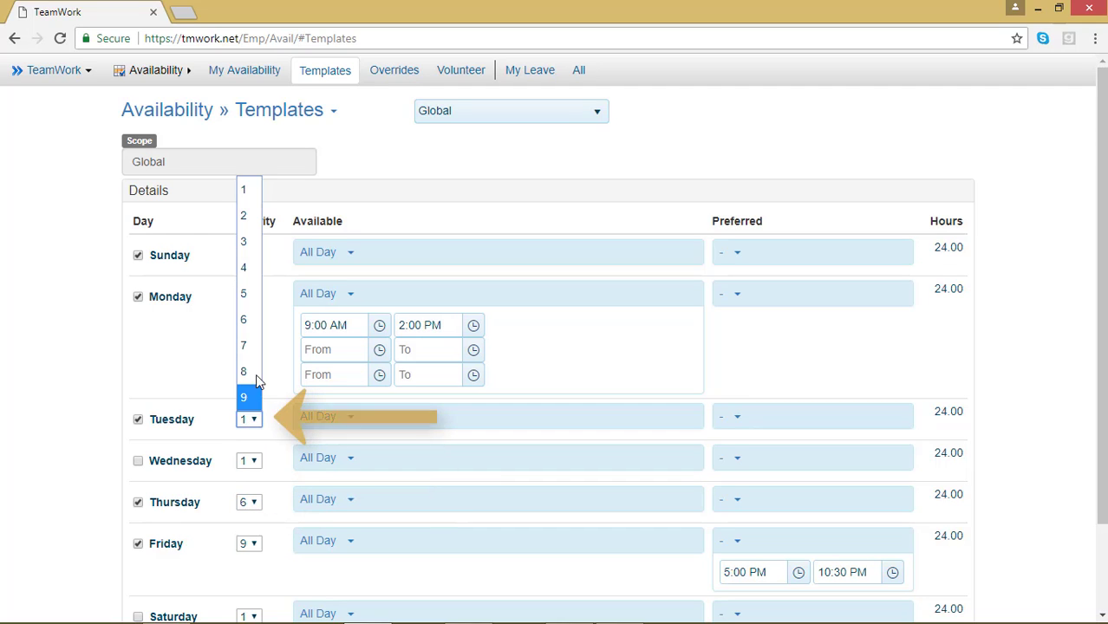
{"action": "left_click", "coordinate": [250, 322]}
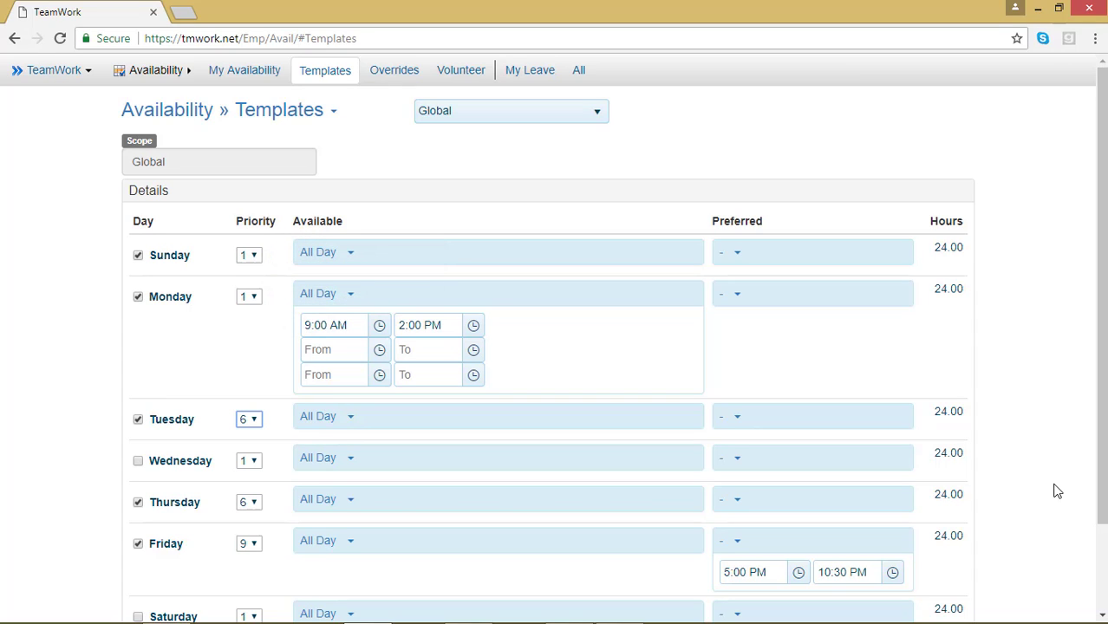
Save the template.
{"action": "scroll", "coordinate": [1056, 491], "scroll_direction": "down", "scroll_amount": 2}
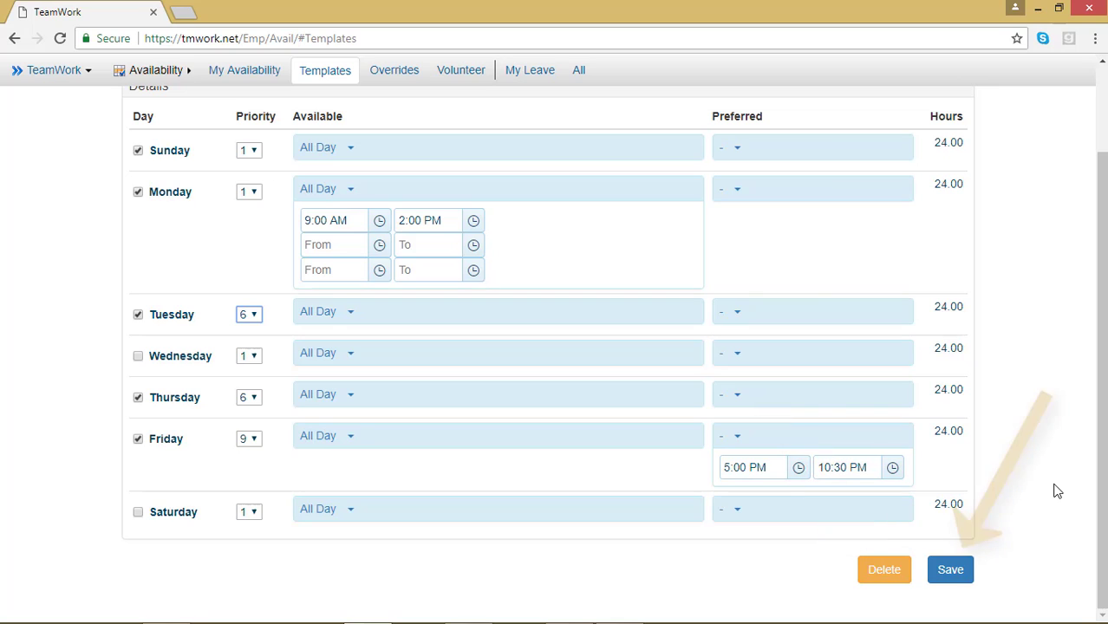
{"action": "left_click", "coordinate": [960, 579]}
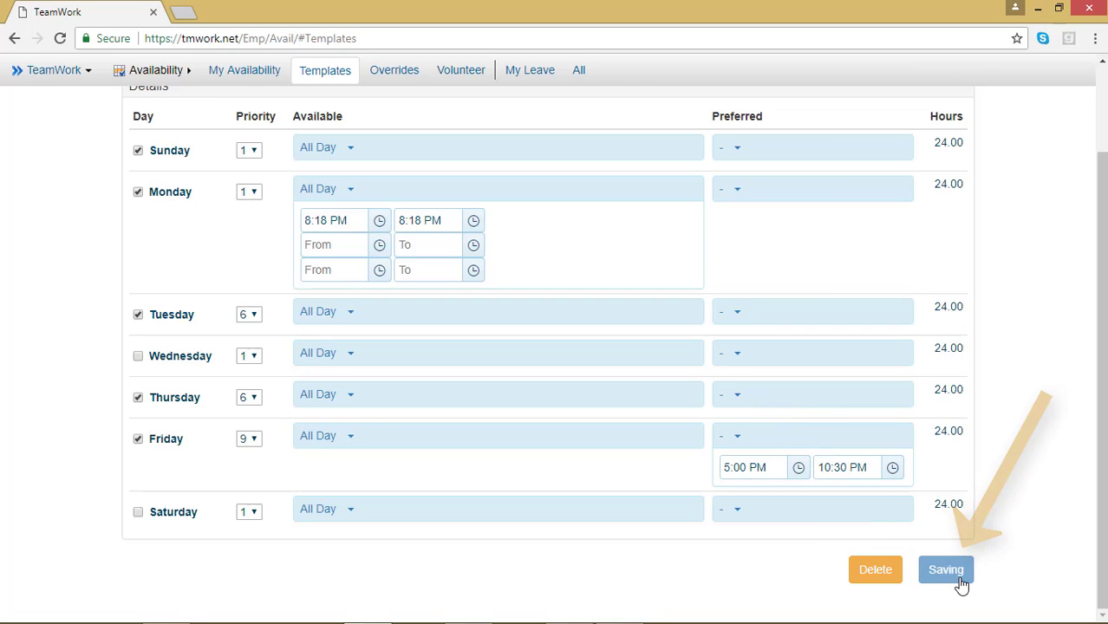